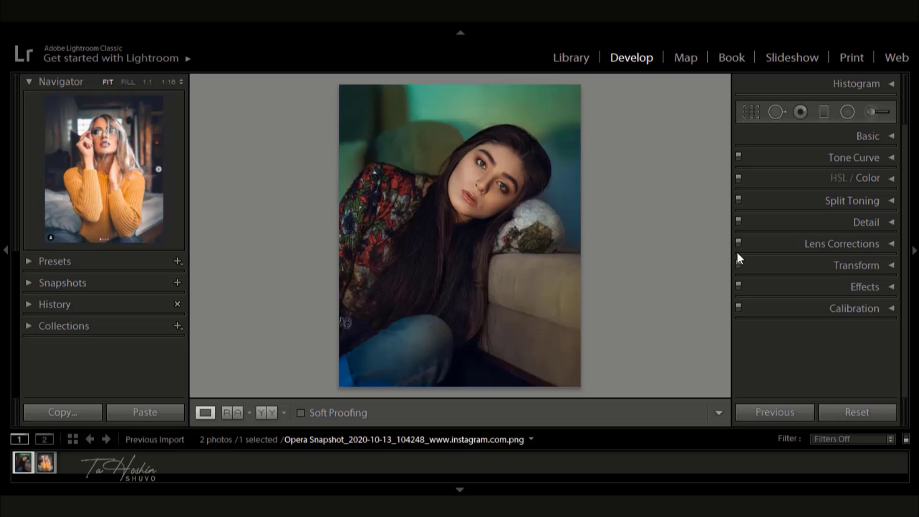
# Step: Expand the Basic panel in the Develop module to show white balance and tone sliders
pyautogui.click(891, 136)
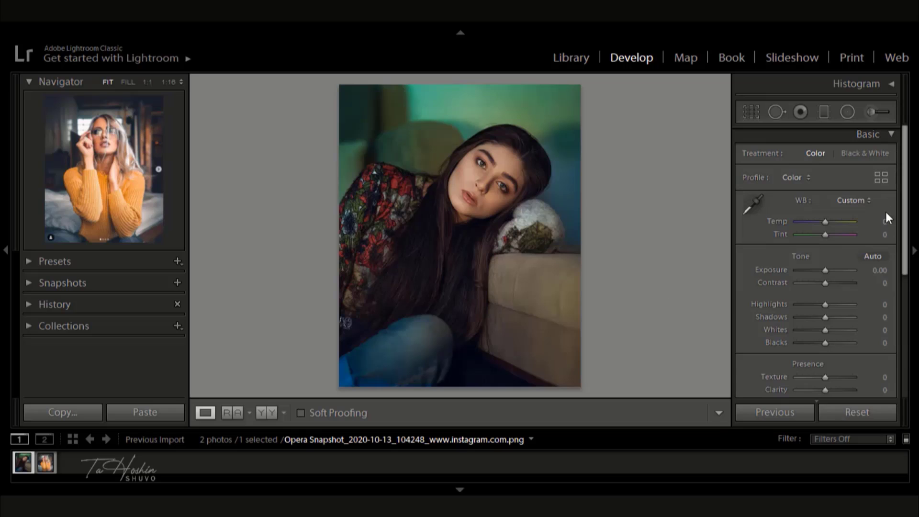
# Step: Set Temp −8, Tint +4, Exposure +0.90, Contrast +50, Highlights −61, Shadows +16, Whites −65, Blacks −50
pyautogui.moveTo(883, 222); pyautogui.dragTo(883, 234)
pyautogui.moveTo(876, 270)
pyautogui.mouseDown()
pyautogui.moveTo(886, 283)
pyautogui.moveTo(862, 306)
pyautogui.moveTo(844, 306)
pyautogui.mouseUp()
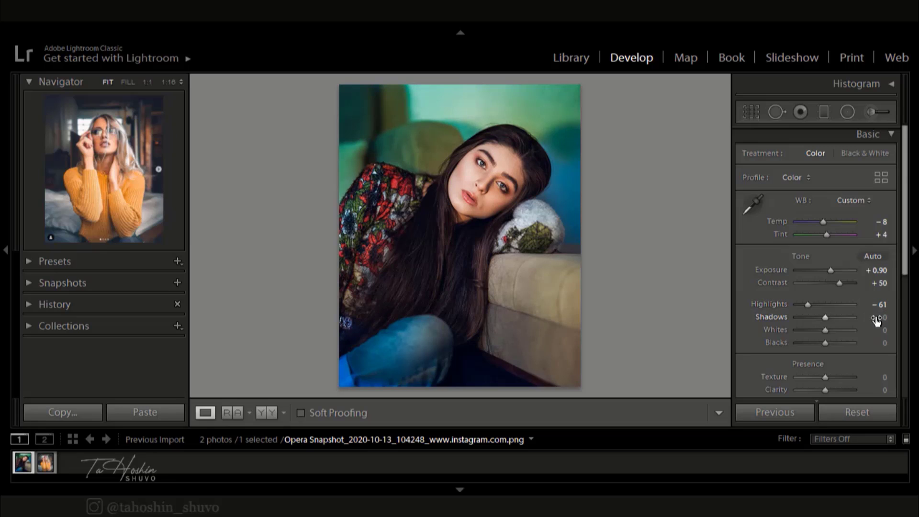
pyautogui.moveTo(876, 317); pyautogui.dragTo(838, 329)
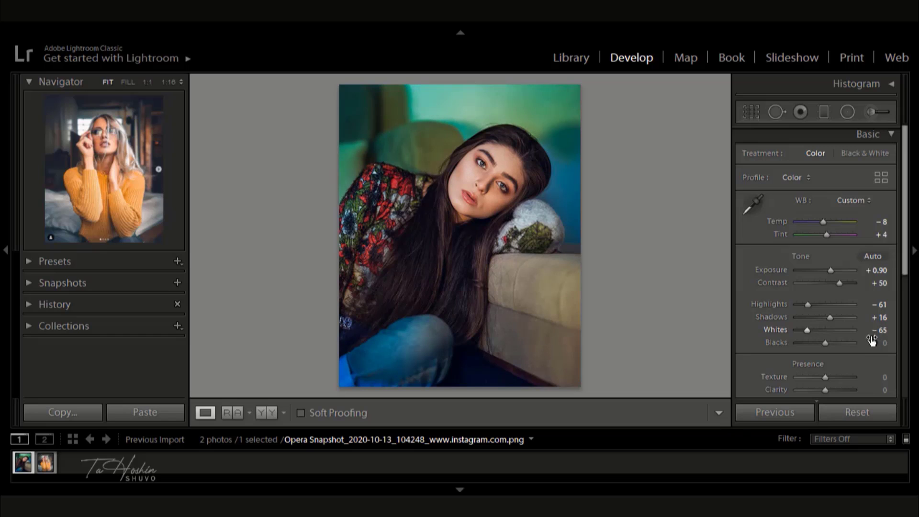
pyautogui.moveTo(870, 343); pyautogui.dragTo(853, 344)
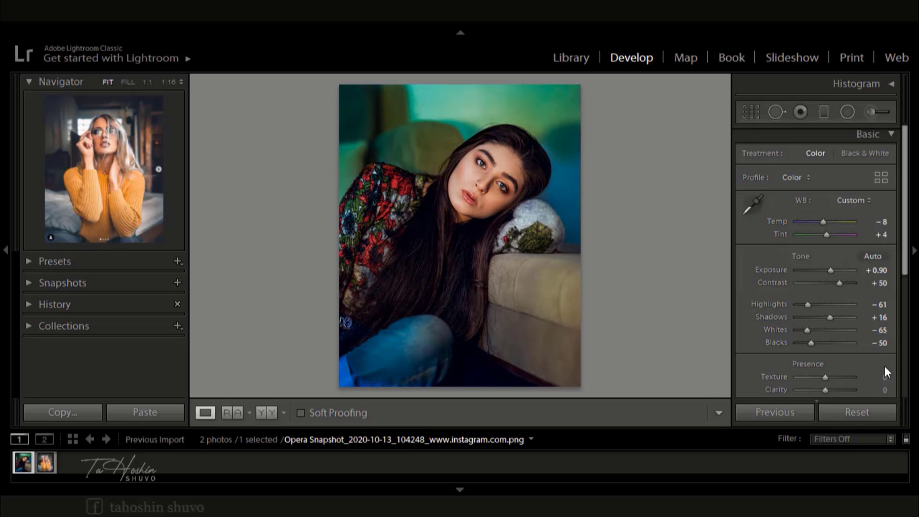
pyautogui.moveTo(904, 277); pyautogui.dragTo(900, 318)
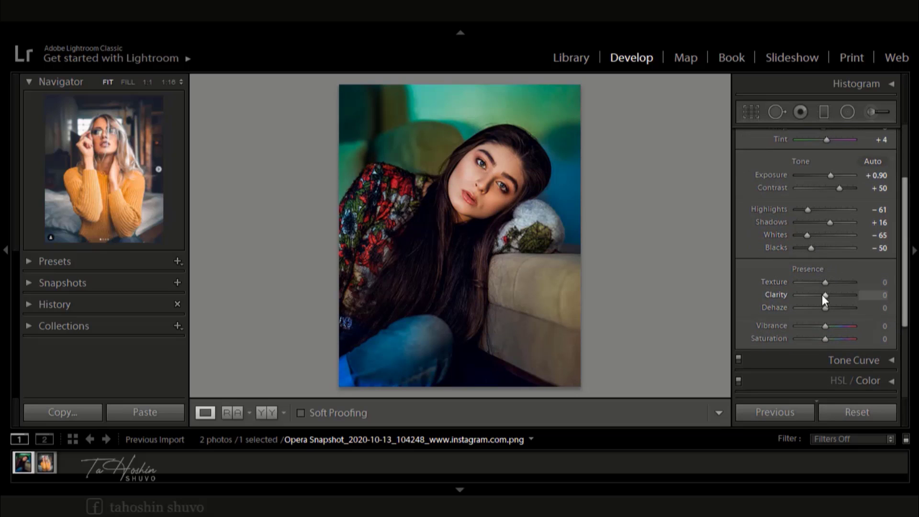
# Step: Set Clarity +16, Vibrance −9 and Saturation +8, then collapse the Basic panel
pyautogui.moveTo(869, 293); pyautogui.dragTo(872, 294)
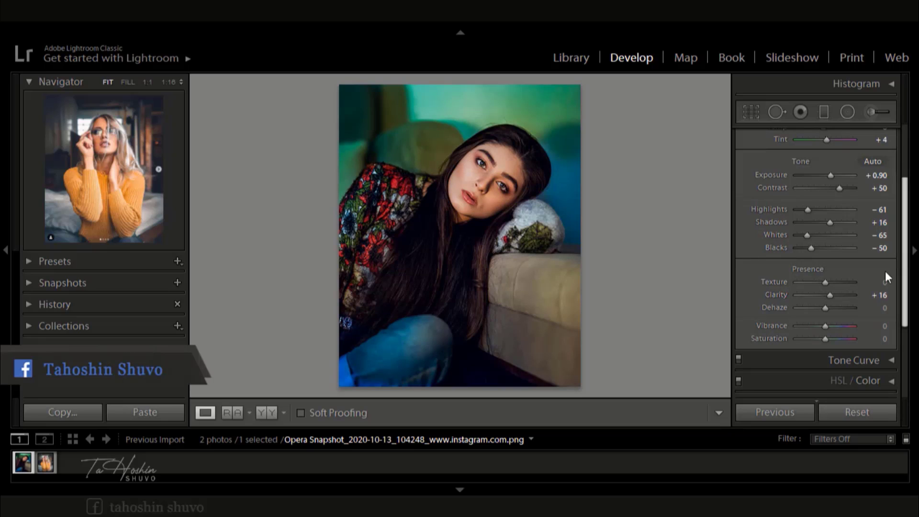
pyautogui.moveTo(873, 330); pyautogui.dragTo(868, 329)
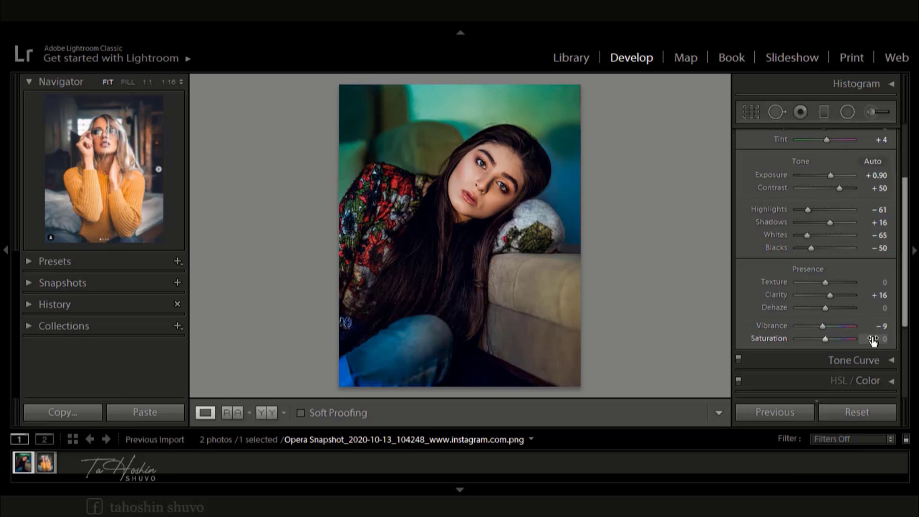
pyautogui.moveTo(869, 340); pyautogui.dragTo(873, 340)
pyautogui.moveTo(908, 311); pyautogui.dragTo(905, 240)
pyautogui.click(892, 136)
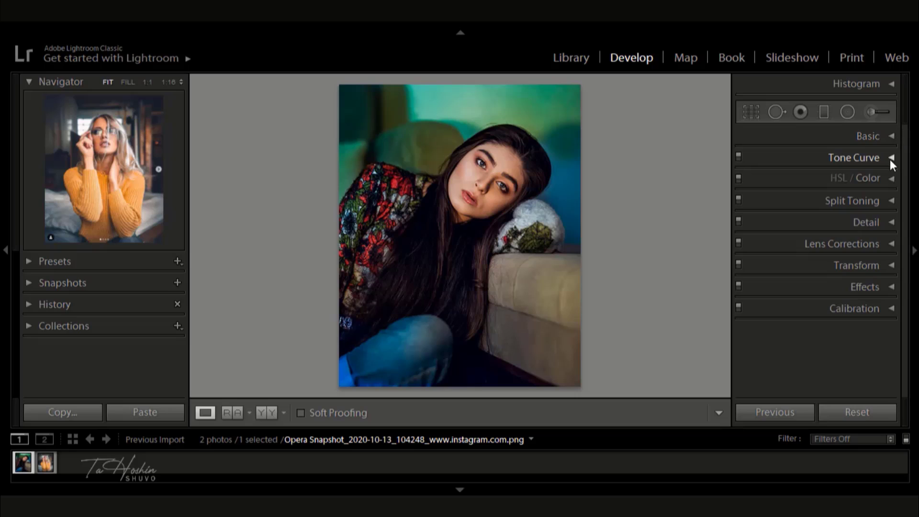
# Step: Shape the RGB tone curve with two midtone points, lifted blacks and a slightly lowered white point
pyautogui.click(889, 159)
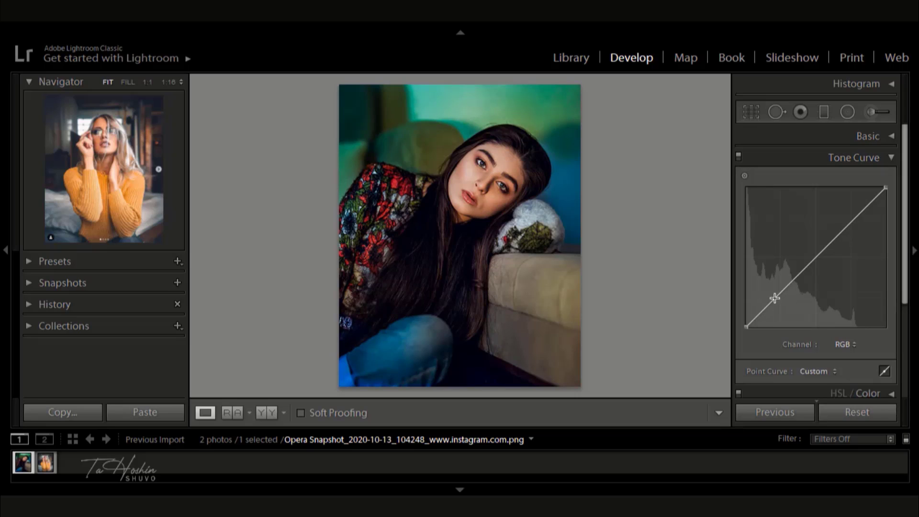
pyautogui.click(771, 305)
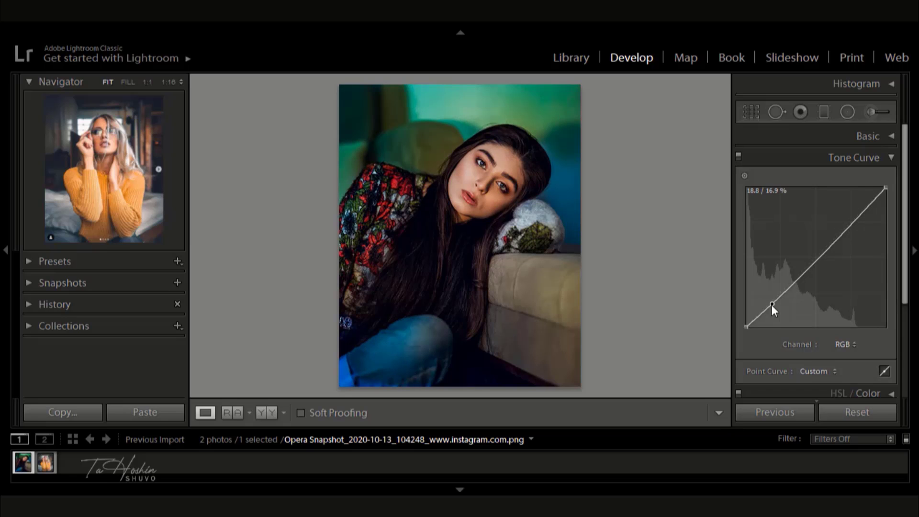
pyautogui.click(819, 260)
pyautogui.moveTo(746, 328); pyautogui.dragTo(742, 325)
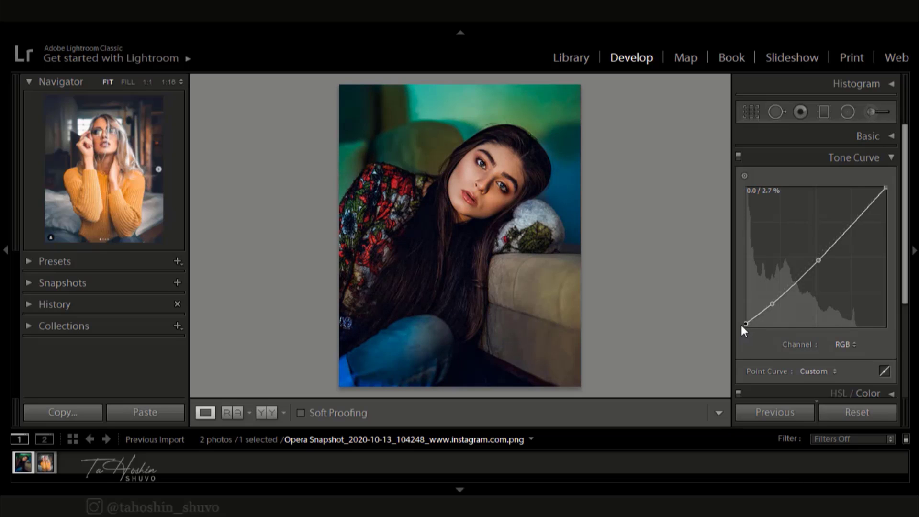
pyautogui.moveTo(739, 324); pyautogui.dragTo(740, 322)
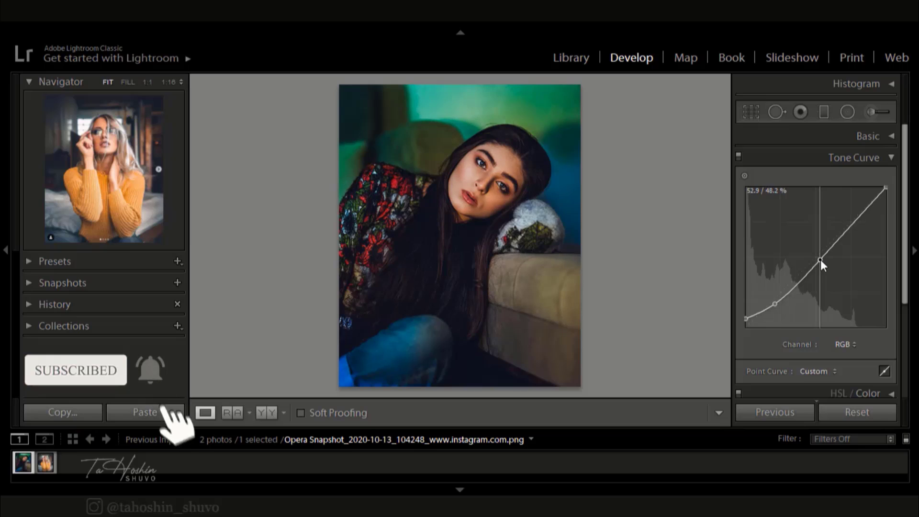
pyautogui.moveTo(821, 264); pyautogui.dragTo(821, 267)
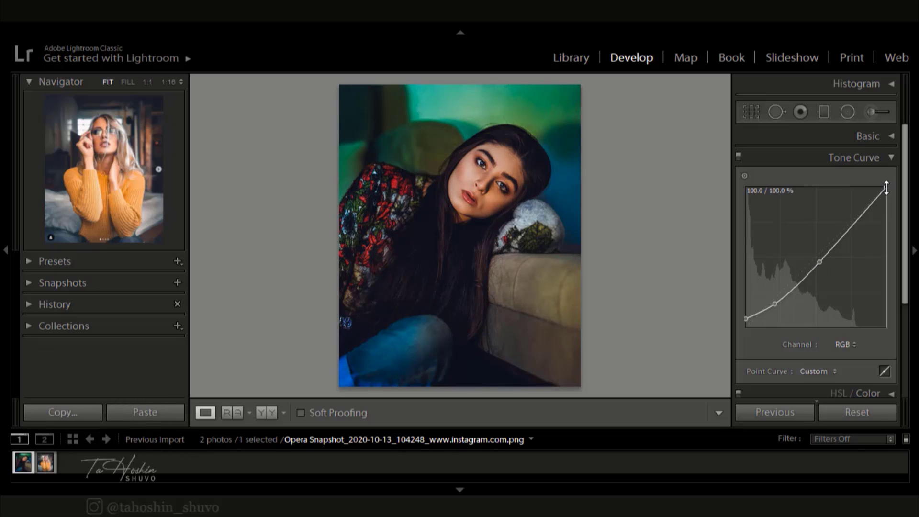
pyautogui.moveTo(886, 188); pyautogui.dragTo(883, 188)
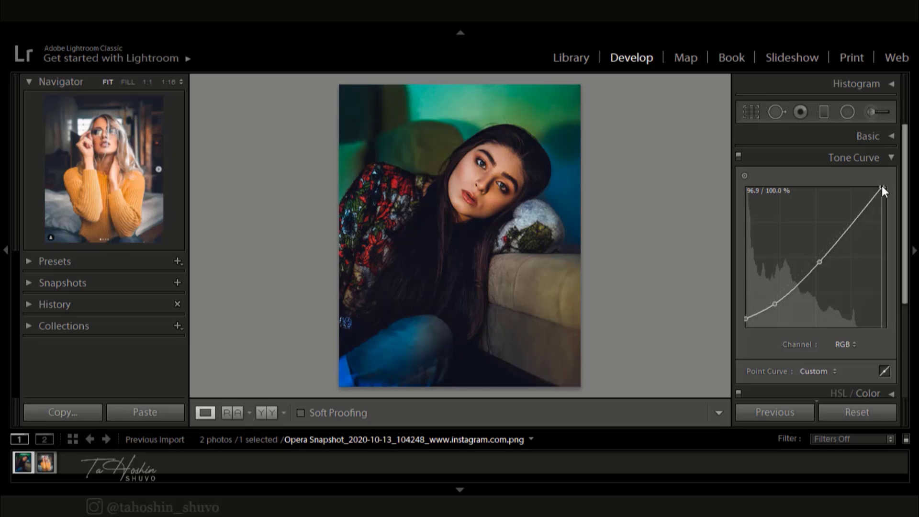
pyautogui.moveTo(883, 187); pyautogui.dragTo(880, 187)
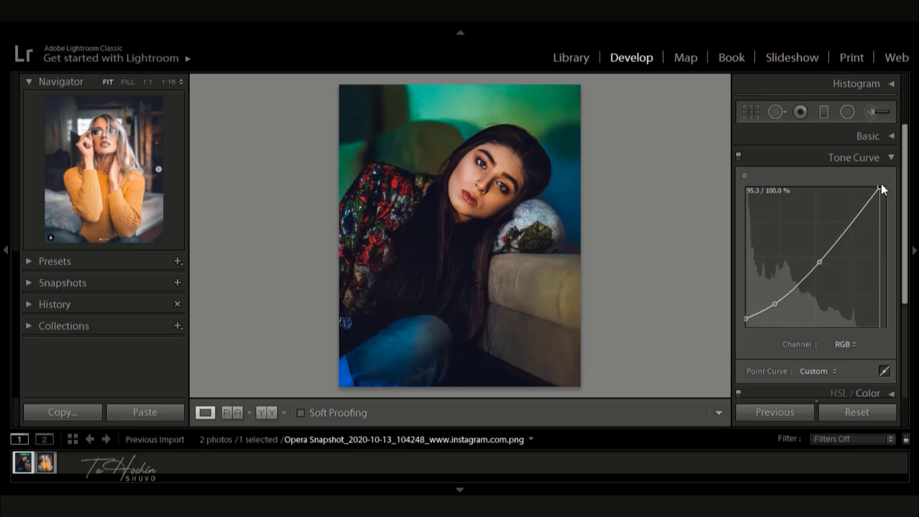
pyautogui.click(747, 318)
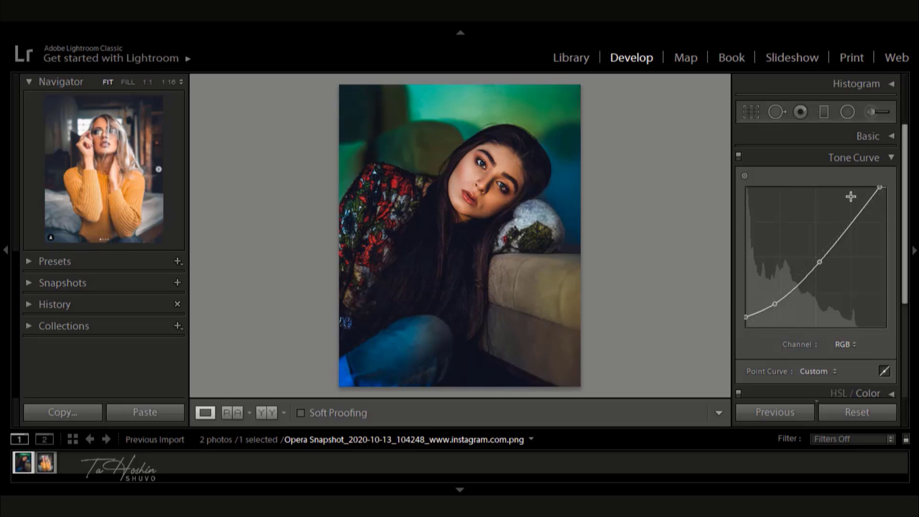
pyautogui.click(890, 159)
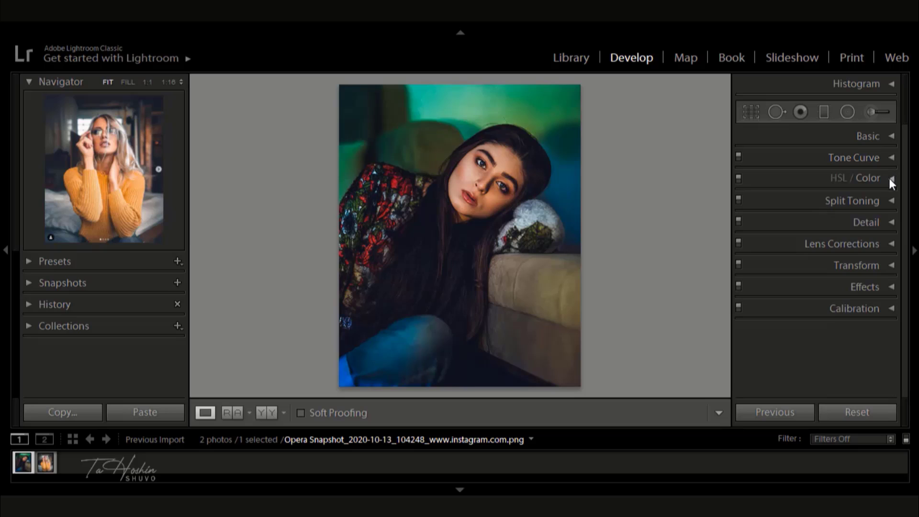
# Step: Set the Orange HSL tones to Hue −10, Saturation −26 and Luminance +26
pyautogui.click(889, 178)
pyautogui.click(774, 201)
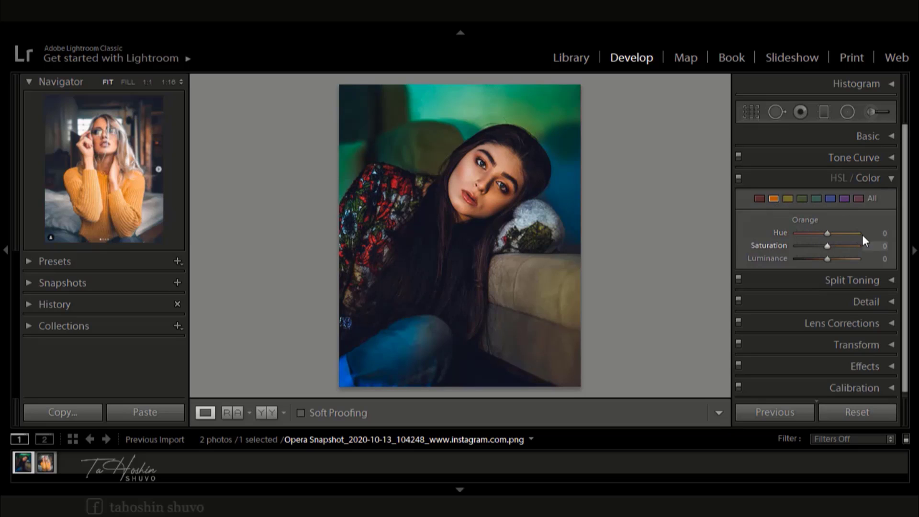
pyautogui.moveTo(827, 233); pyautogui.dragTo(823, 233)
pyautogui.moveTo(876, 245)
pyautogui.mouseDown()
pyautogui.moveTo(867, 246)
pyautogui.moveTo(877, 245)
pyautogui.mouseUp()
pyautogui.moveTo(880, 258); pyautogui.dragTo(883, 258)
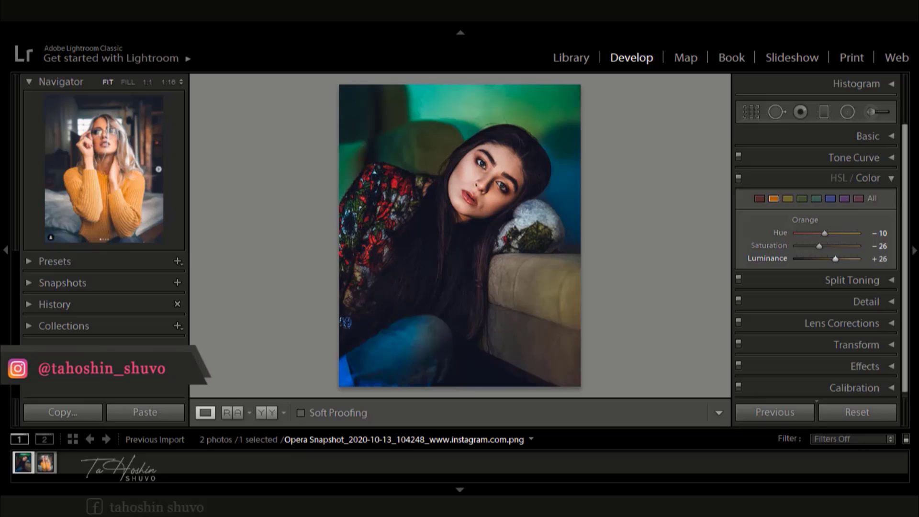
# Step: Shift the Yellow hue fully toward green, and lower and desaturate the Green tones
pyautogui.click(788, 199)
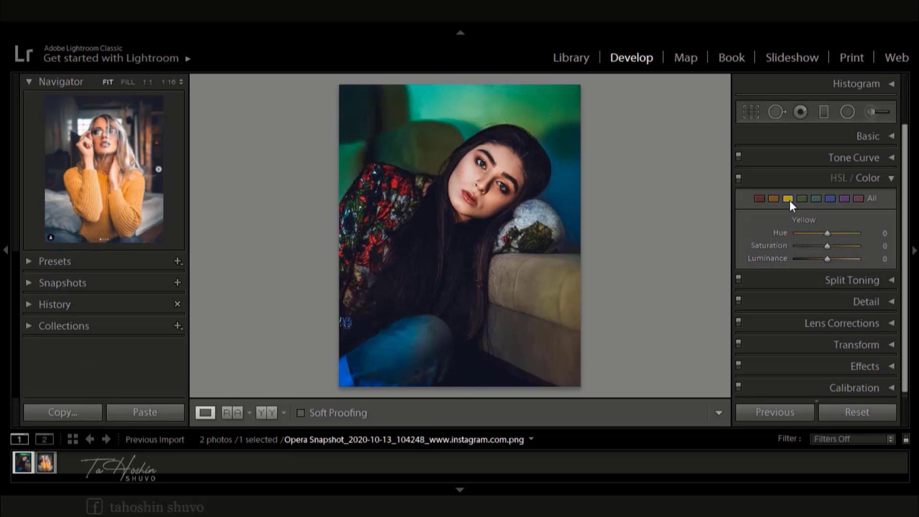
pyautogui.moveTo(827, 233)
pyautogui.mouseDown()
pyautogui.moveTo(857, 233)
pyautogui.moveTo(864, 245)
pyautogui.moveTo(852, 245)
pyautogui.moveTo(896, 259)
pyautogui.mouseUp()
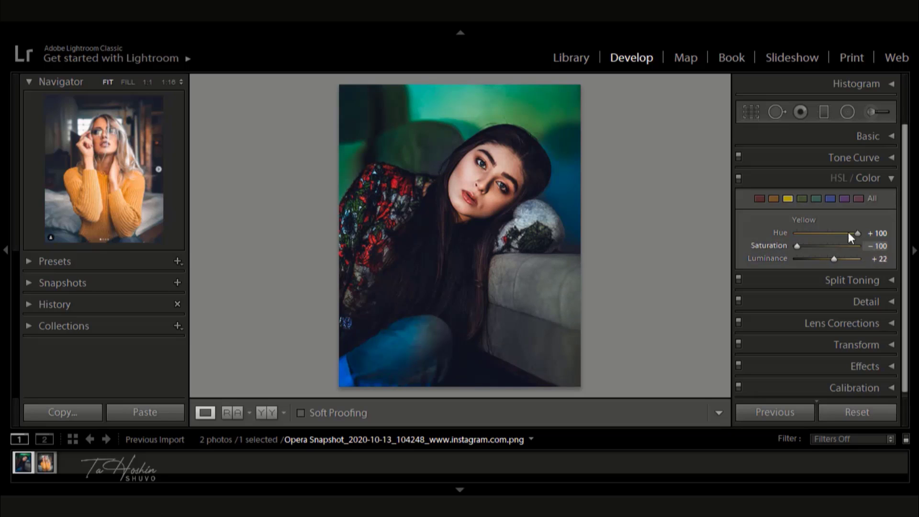
pyautogui.click(802, 199)
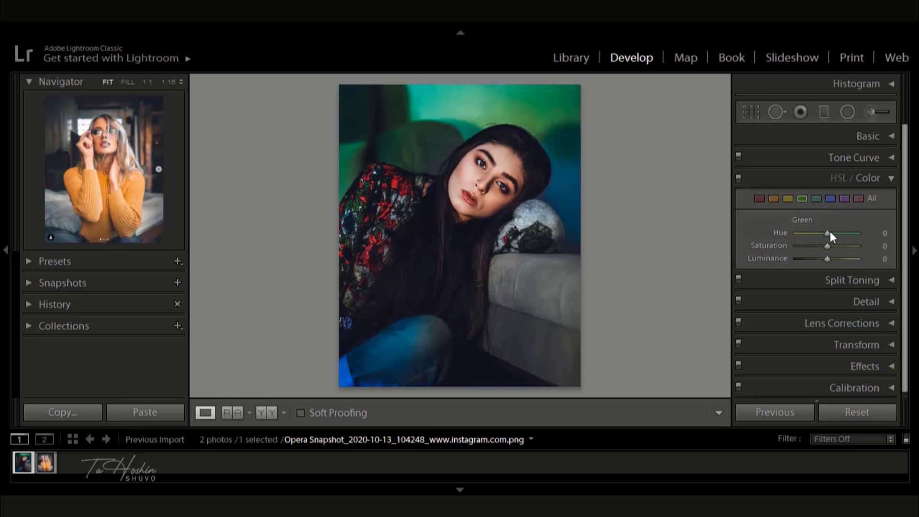
pyautogui.moveTo(876, 233); pyautogui.dragTo(838, 234)
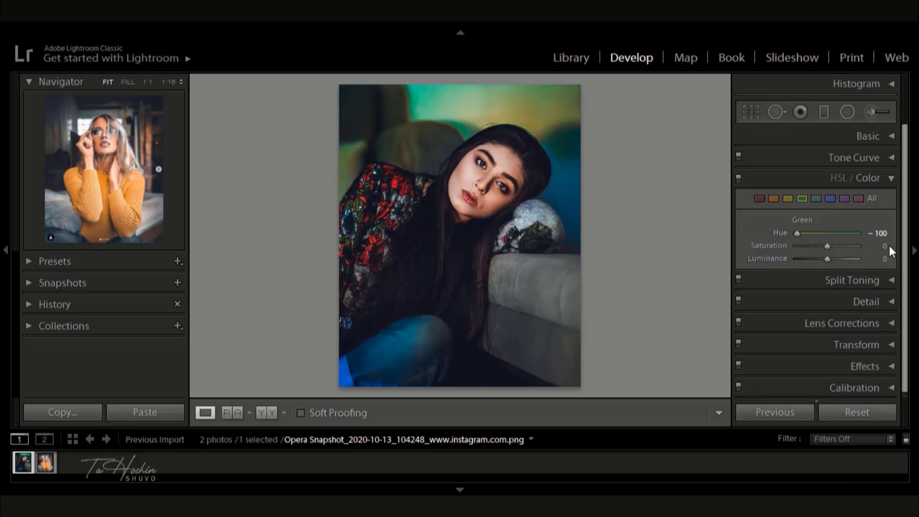
pyautogui.moveTo(889, 245)
pyautogui.mouseDown()
pyautogui.moveTo(846, 245)
pyautogui.moveTo(862, 245)
pyautogui.moveTo(867, 258)
pyautogui.mouseUp()
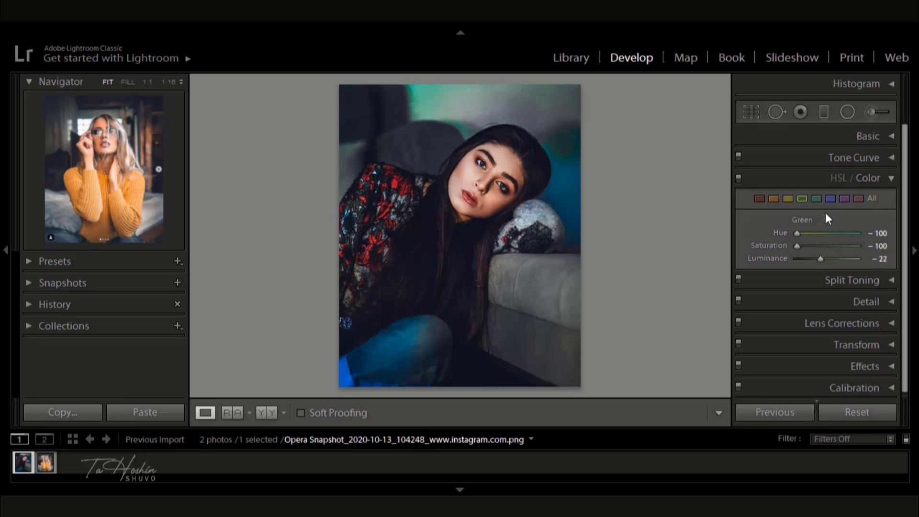
# Step: Set Aqua saturation to −100 and darken the aqua luminance slightly
pyautogui.click(816, 199)
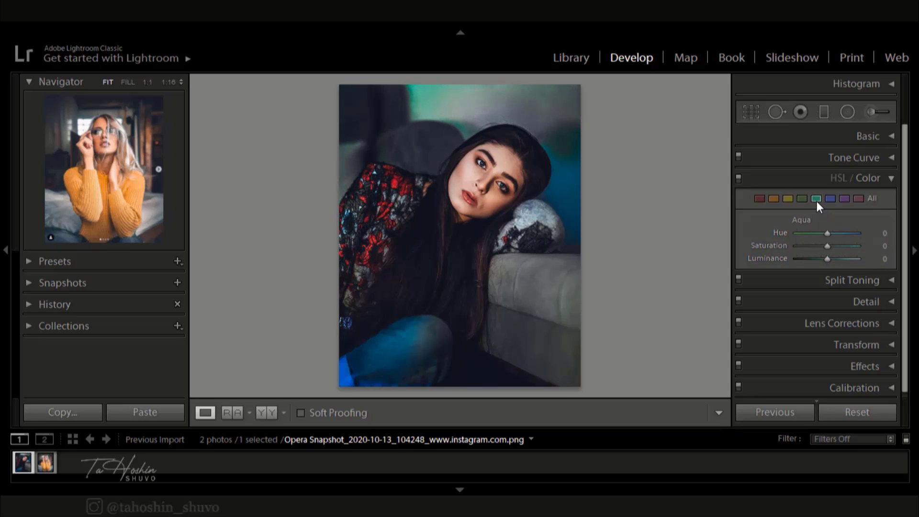
pyautogui.click(880, 248)
pyautogui.write('-100')
pyautogui.press('Return')
pyautogui.moveTo(883, 258); pyautogui.dragTo(876, 258)
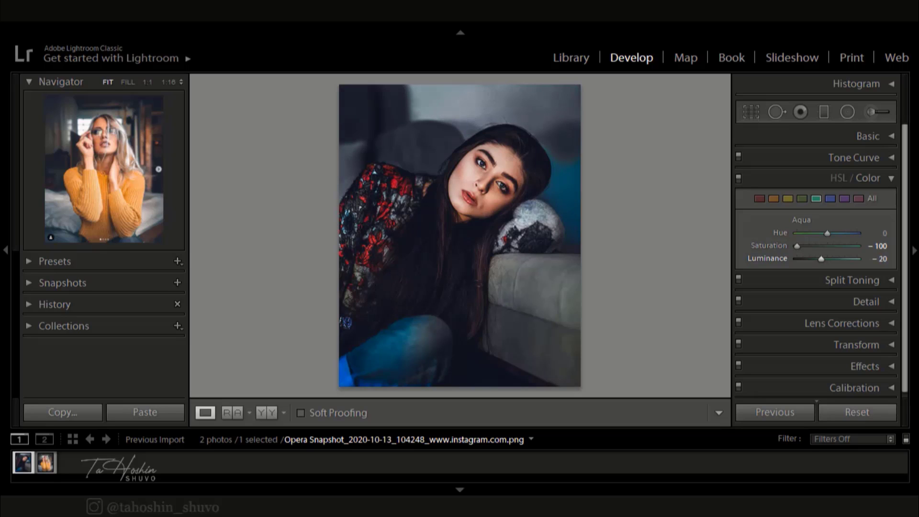
# Step: Shift the Blue hue fully toward teal and show the Before/After side-by-side view
pyautogui.click(834, 200)
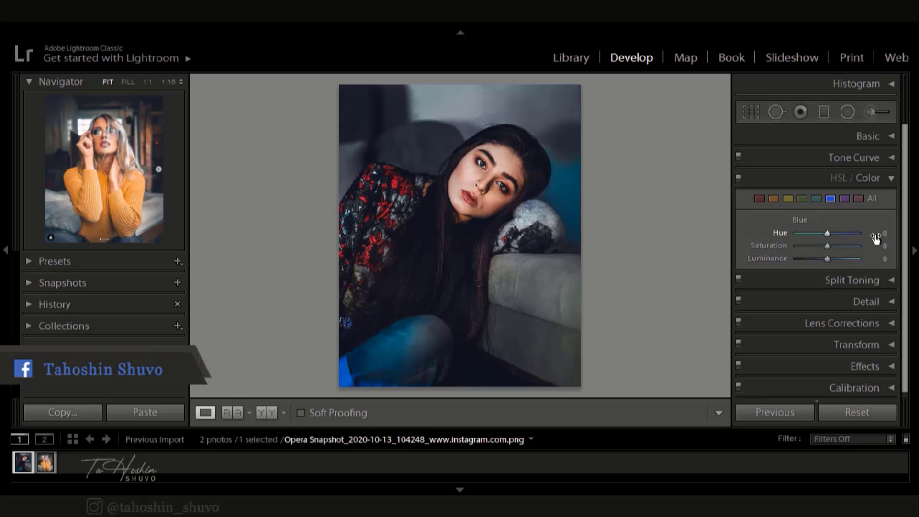
pyautogui.moveTo(876, 234)
pyautogui.mouseDown()
pyautogui.moveTo(842, 235)
pyautogui.moveTo(879, 259)
pyautogui.mouseUp()
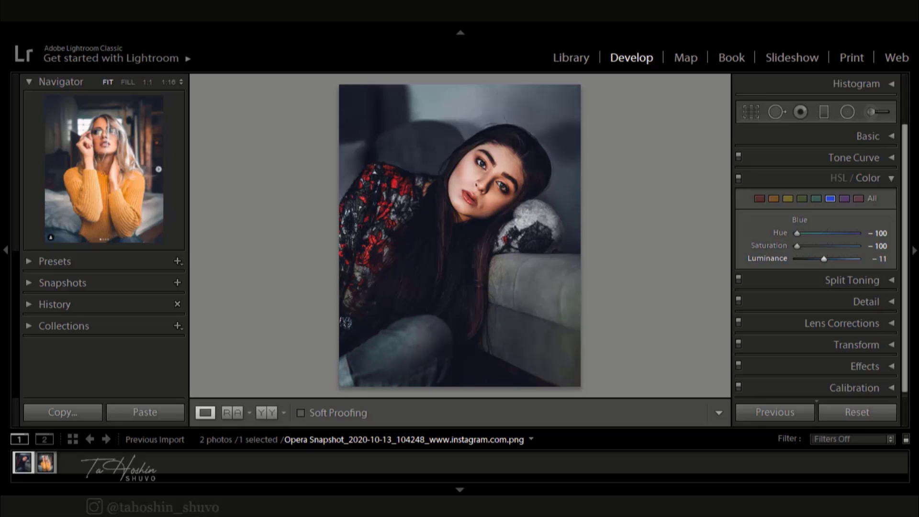
pyautogui.click(890, 178)
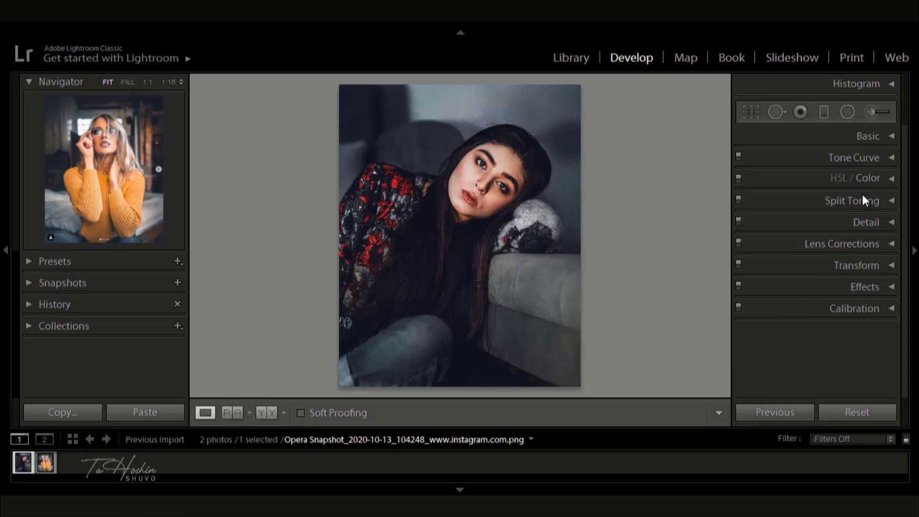
pyautogui.click(265, 411)
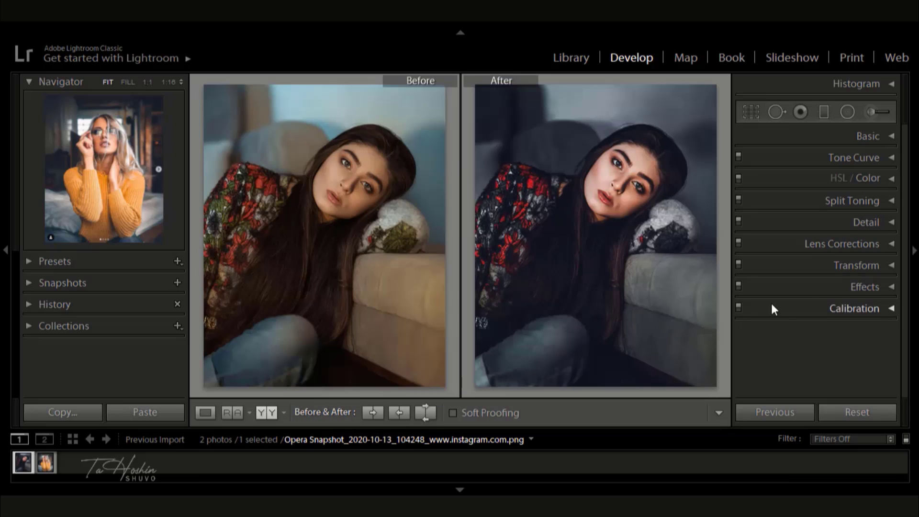
# Step: Set the Split Toning highlights to Hue 37 and Saturation 22
pyautogui.click(890, 202)
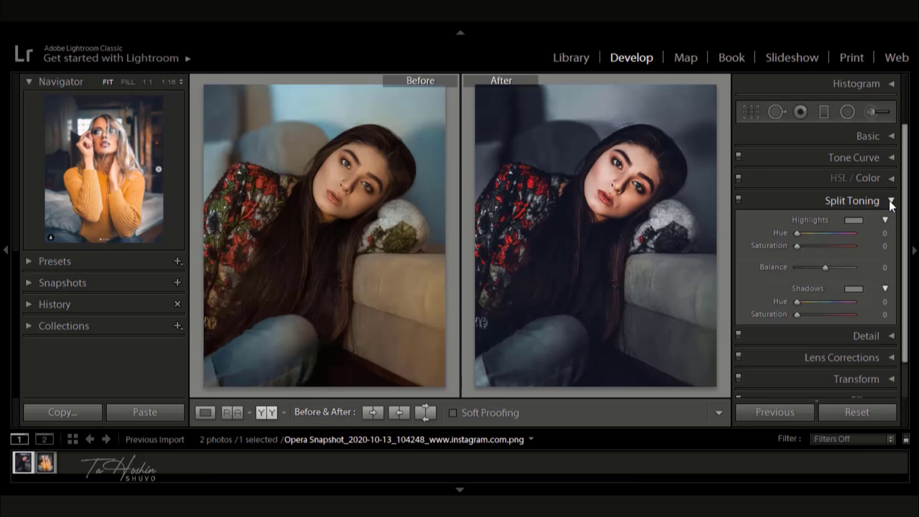
pyautogui.click(865, 234)
pyautogui.write('1')
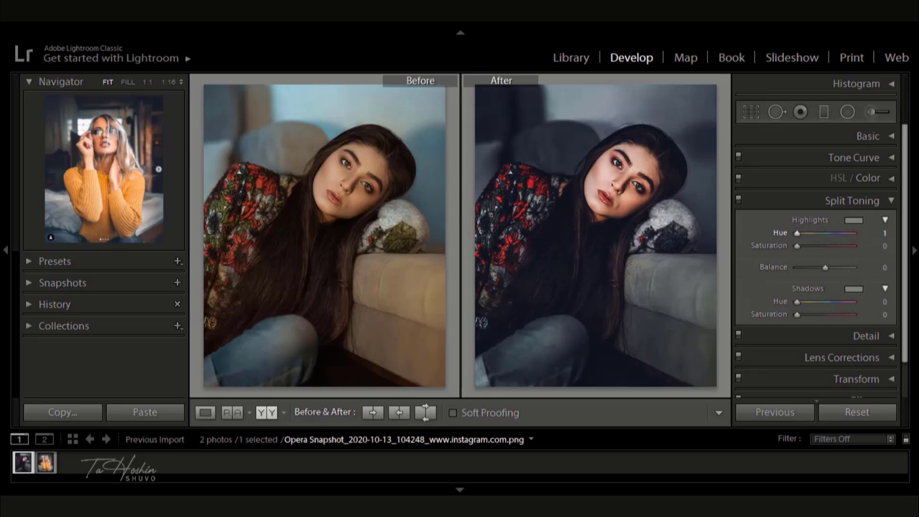
pyautogui.write('2')
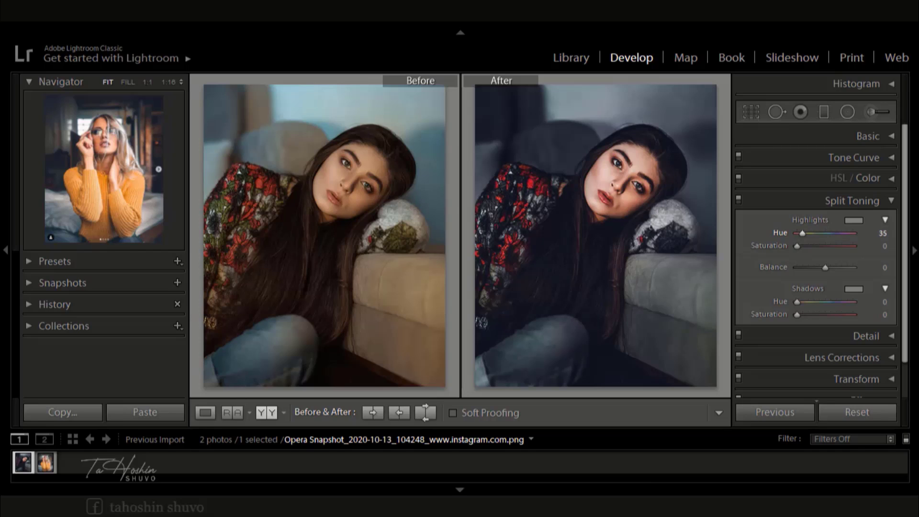
pyautogui.click(883, 246)
pyautogui.write('2')
pyautogui.press('Up')
pyautogui.press('Up')
pyautogui.press('Up')
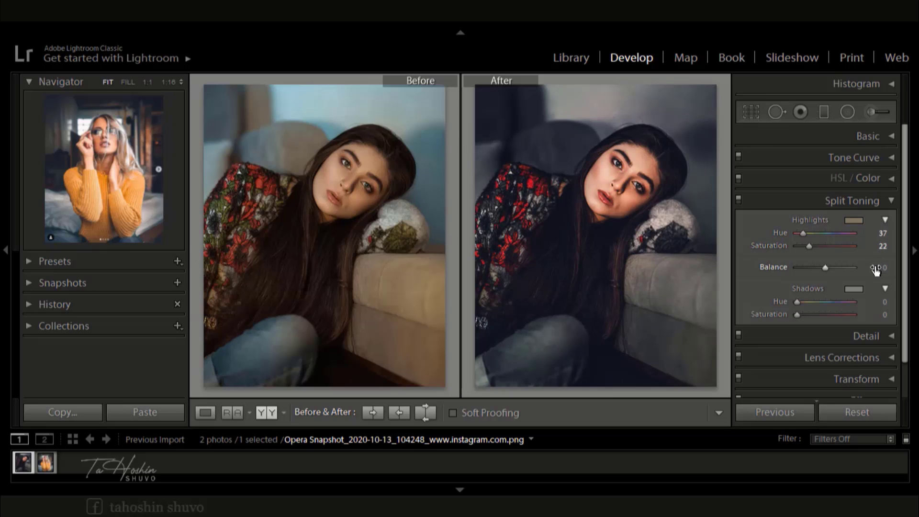
# Step: Set the split toning balance to −64 and tint the shadows at Hue 50, Saturation 5
pyautogui.moveTo(876, 270); pyautogui.dragTo(859, 271)
pyautogui.moveTo(860, 270); pyautogui.dragTo(845, 271)
pyautogui.moveTo(878, 302)
pyautogui.mouseDown()
pyautogui.moveTo(895, 301)
pyautogui.moveTo(875, 302)
pyautogui.mouseUp()
pyautogui.moveTo(882, 301); pyautogui.dragTo(881, 302)
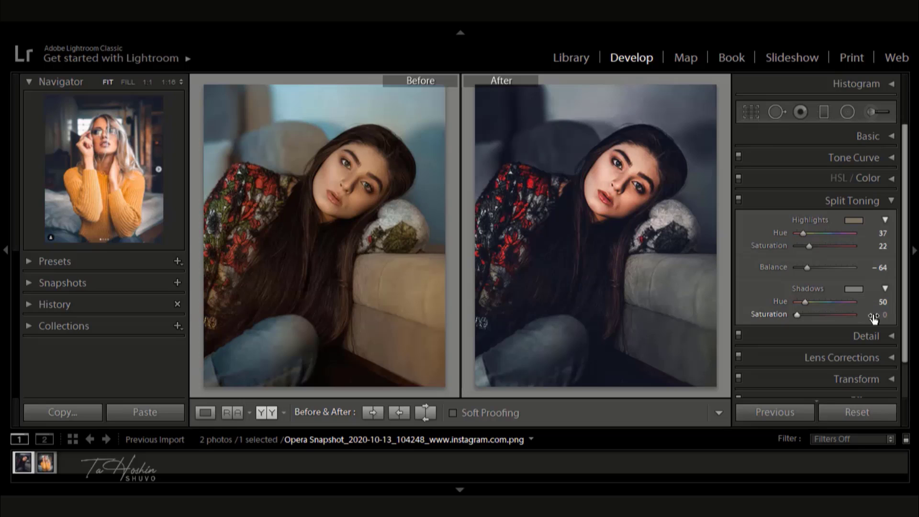
pyautogui.moveTo(883, 315); pyautogui.dragTo(880, 315)
pyautogui.click(891, 200)
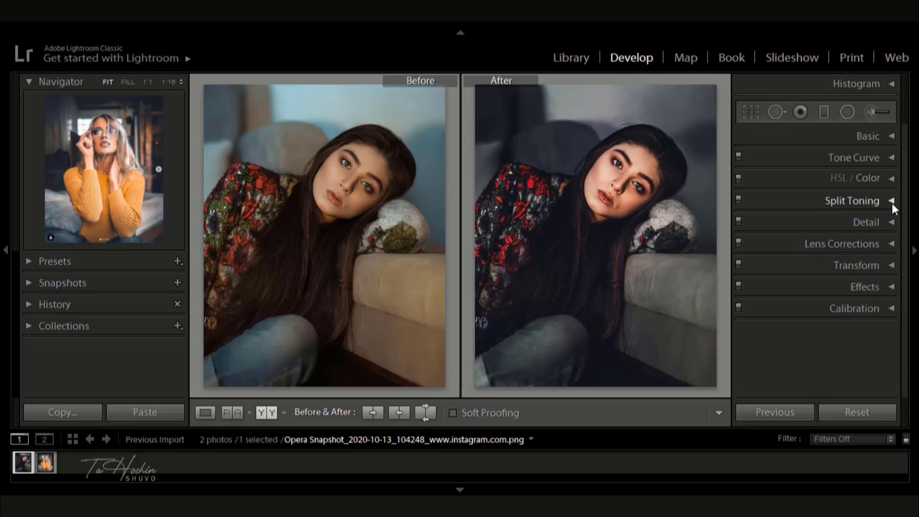
# Step: Apply sharpening Amount 30 and luminance noise reduction 30 in the Detail panel
pyautogui.click(893, 222)
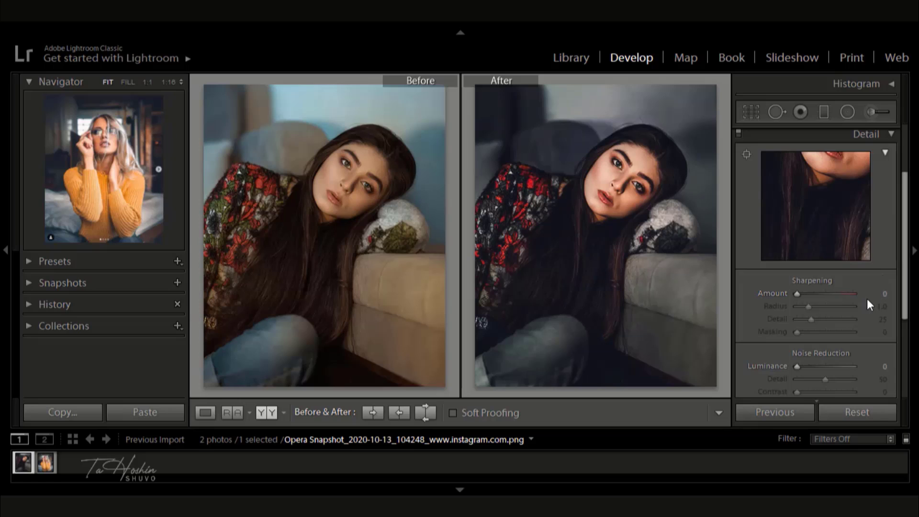
pyautogui.moveTo(871, 293)
pyautogui.mouseDown()
pyautogui.moveTo(899, 293)
pyautogui.moveTo(883, 294)
pyautogui.mouseUp()
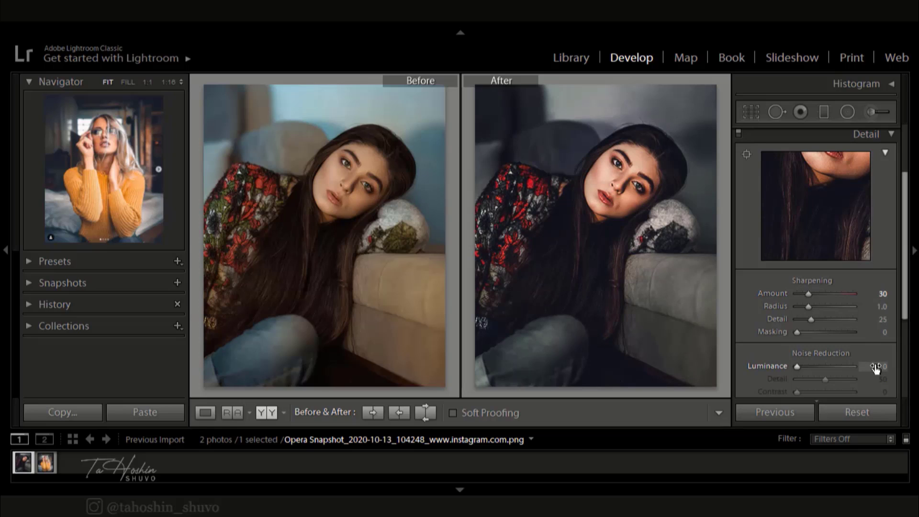
pyautogui.moveTo(871, 368); pyautogui.dragTo(888, 366)
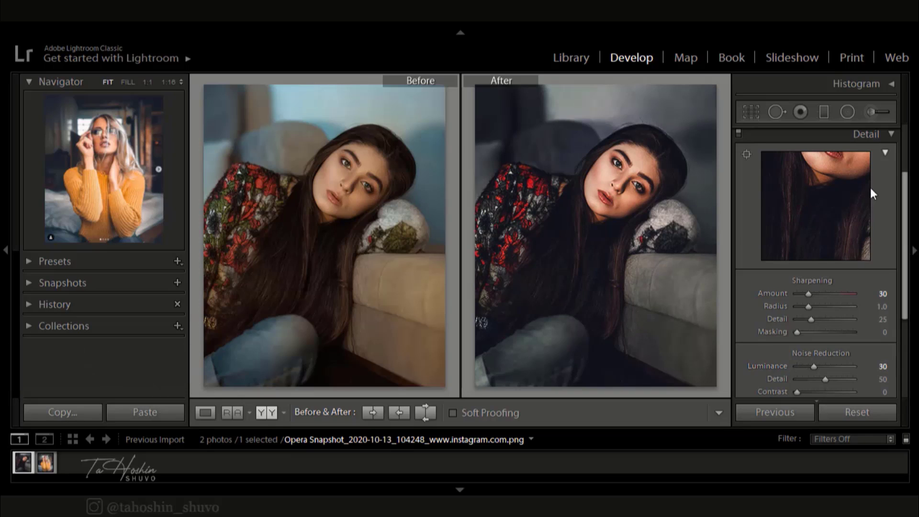
pyautogui.click(889, 135)
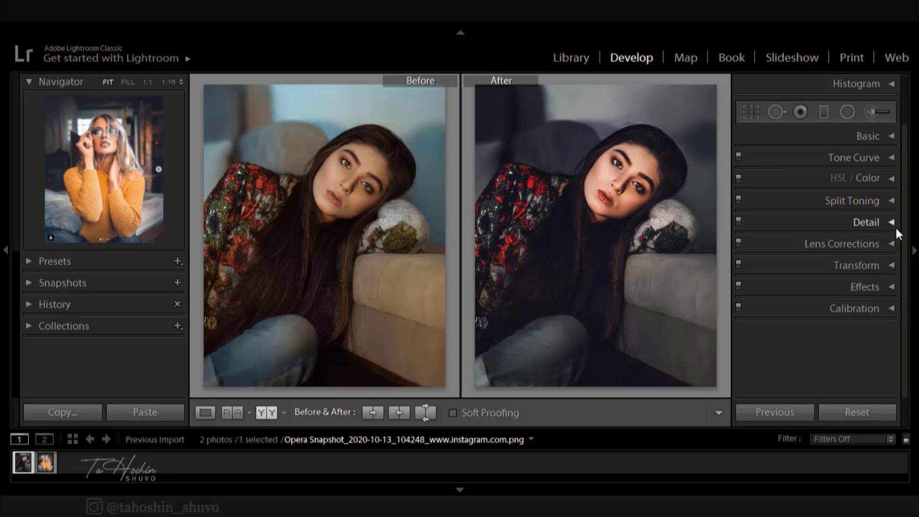
# Step: Add a Highlight Priority post-crop vignette with Amount −15 in the Effects panel
pyautogui.click(891, 286)
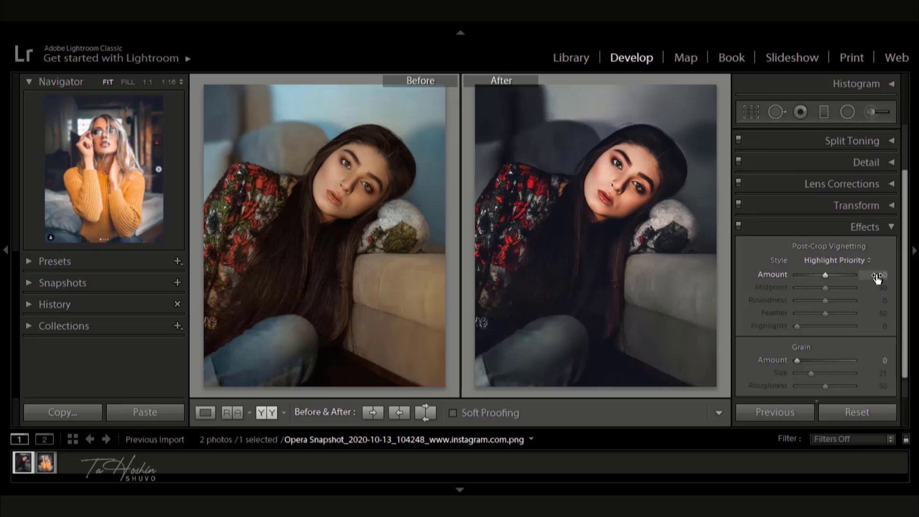
pyautogui.click(883, 274)
pyautogui.write('-11')
pyautogui.press('Return')
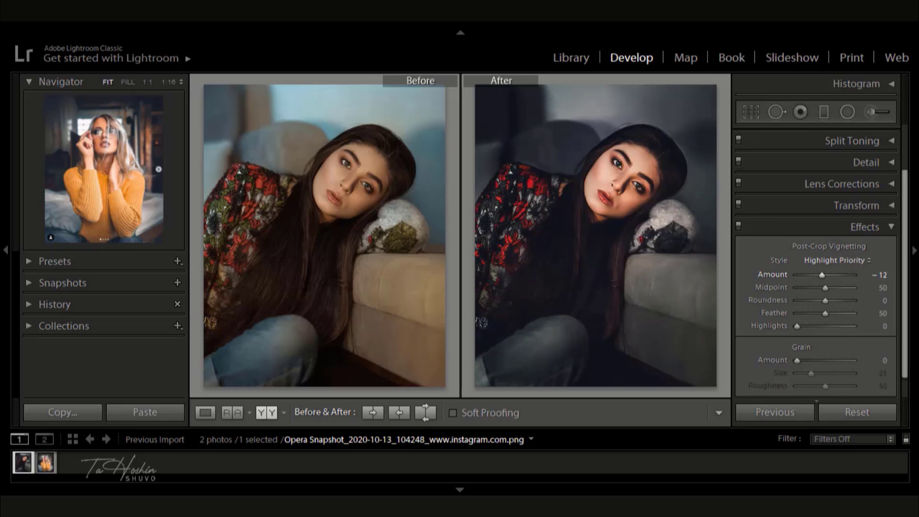
pyautogui.moveTo(821, 275); pyautogui.dragTo(820, 274)
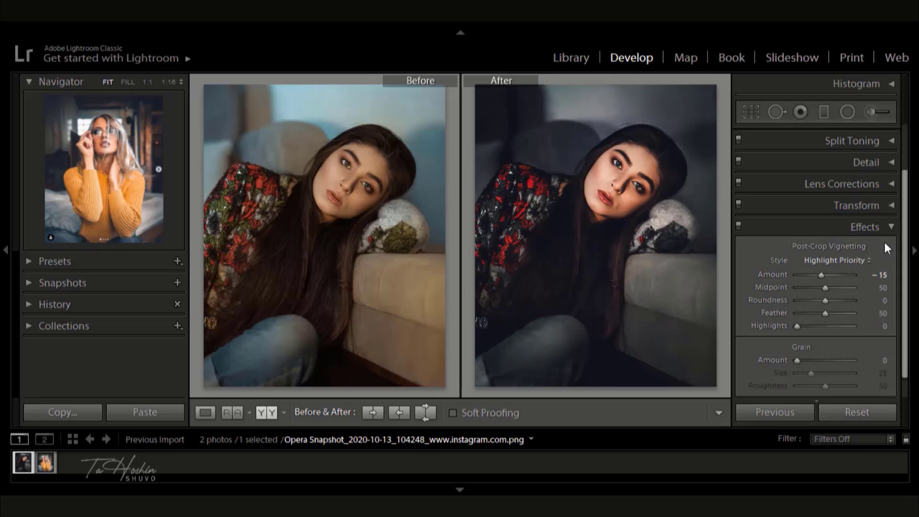
pyautogui.click(889, 226)
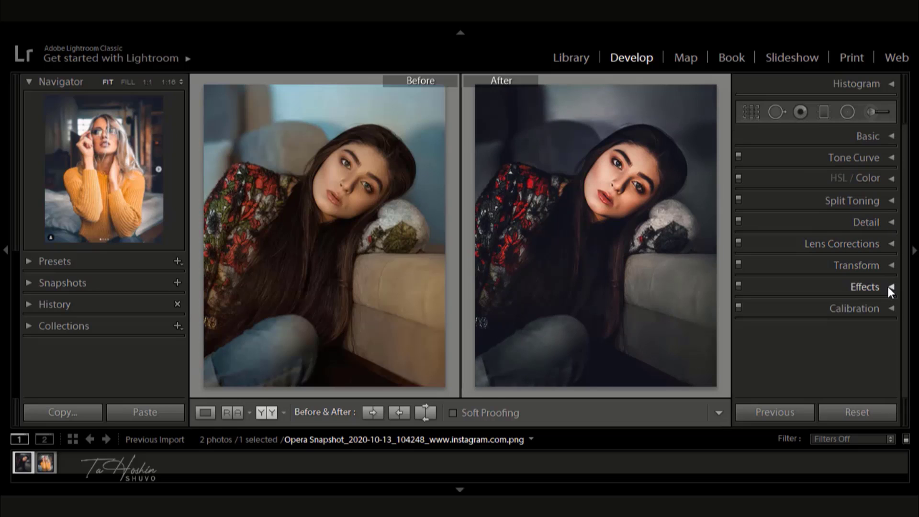
# Step: Set calibration Shadows Tint −100, Red Sat −10, Green Hue +10 and Sat +7, Blue Sat −10
pyautogui.click(891, 309)
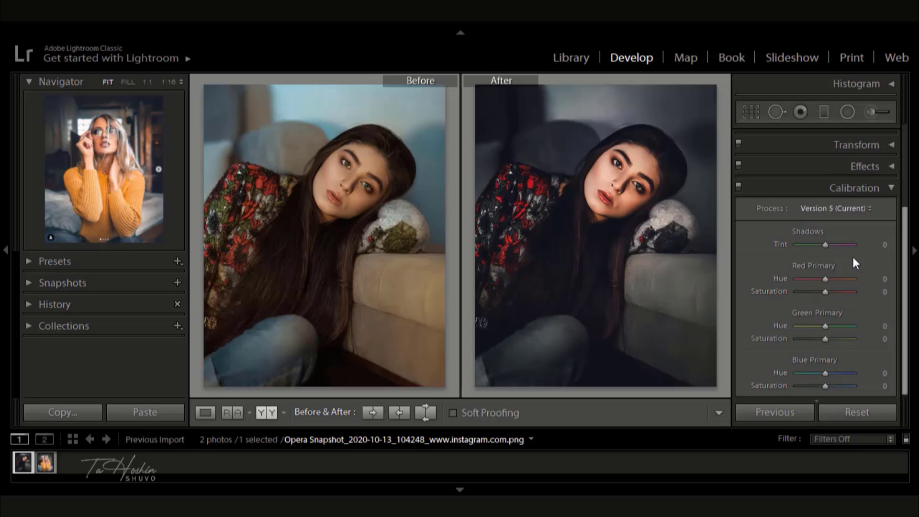
pyautogui.moveTo(883, 245); pyautogui.dragTo(835, 244)
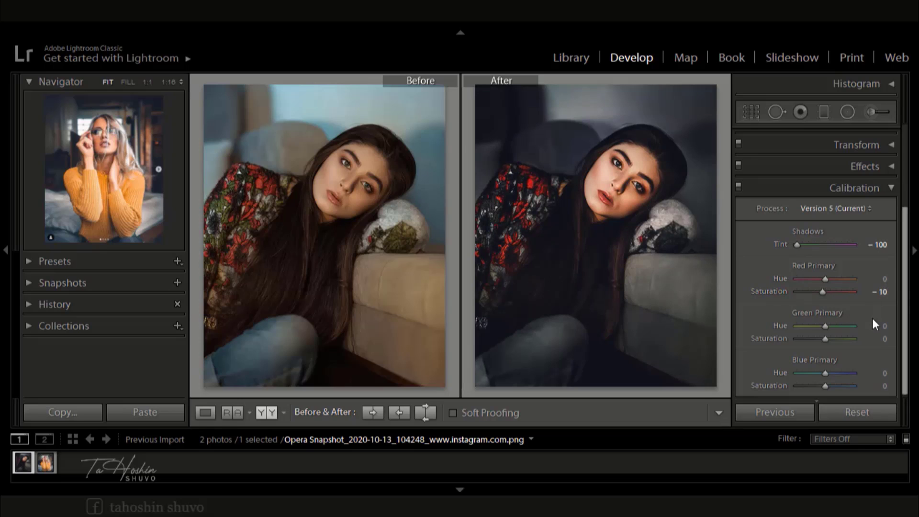
pyautogui.moveTo(870, 330); pyautogui.dragTo(875, 331)
pyautogui.moveTo(873, 342); pyautogui.dragTo(876, 345)
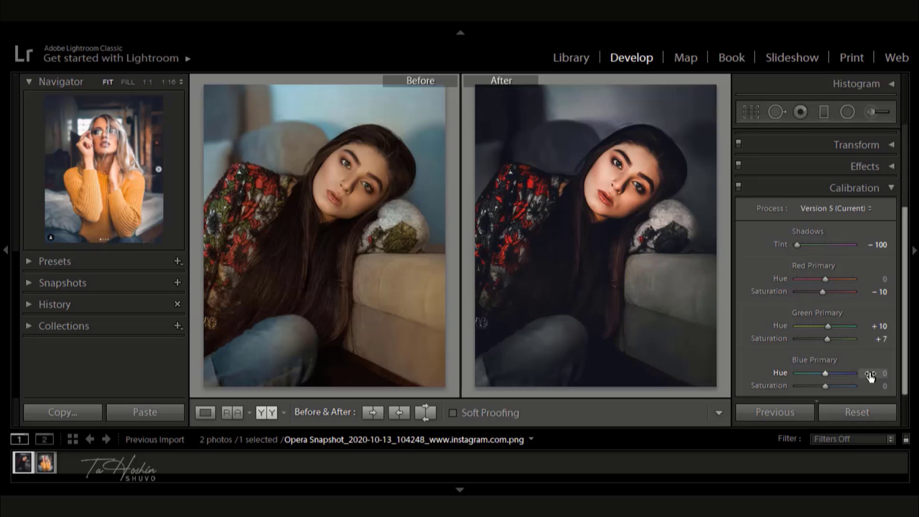
pyautogui.moveTo(869, 386); pyautogui.dragTo(861, 386)
pyautogui.click(891, 187)
# Step: Add a bottom graduated filter, hide its mask overlay, and set Temp 4, Contrast 28, Exposure -0.17, Tint -76
pyautogui.click(825, 113)
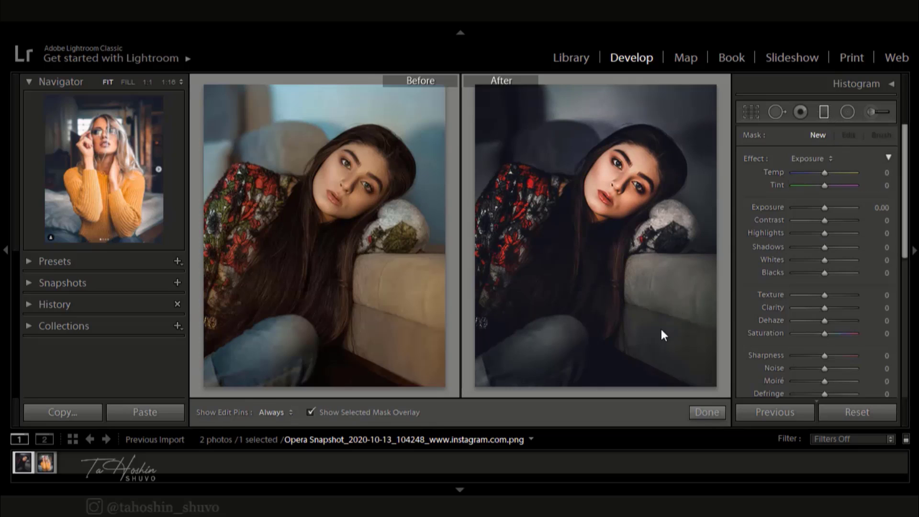
pyautogui.moveTo(588, 379); pyautogui.dragTo(591, 342)
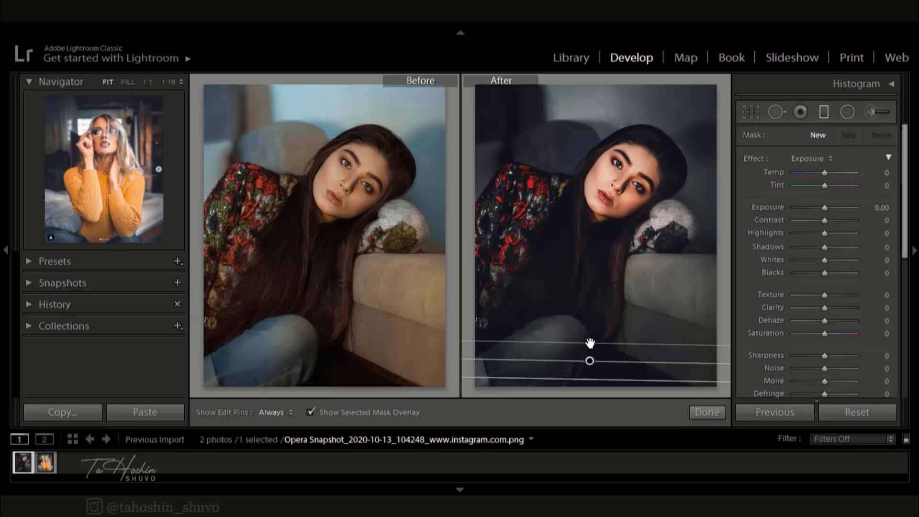
pyautogui.click(826, 173)
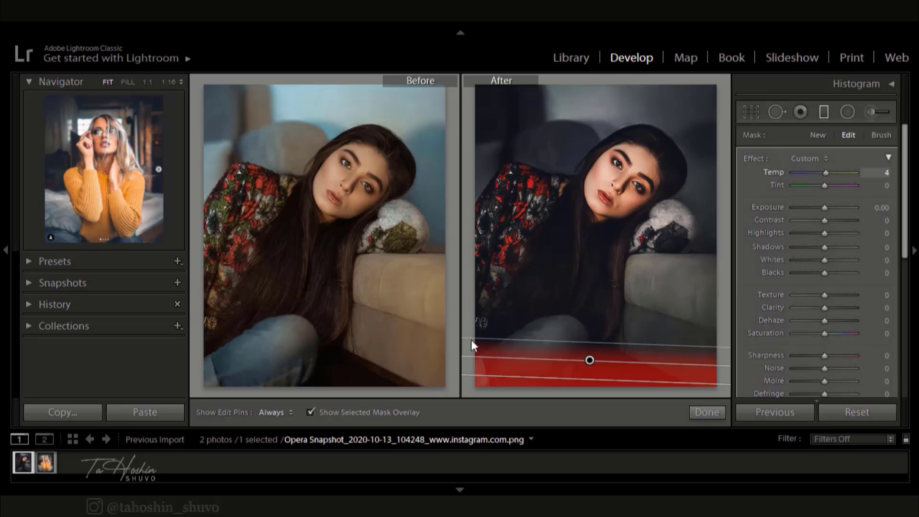
pyautogui.click(310, 412)
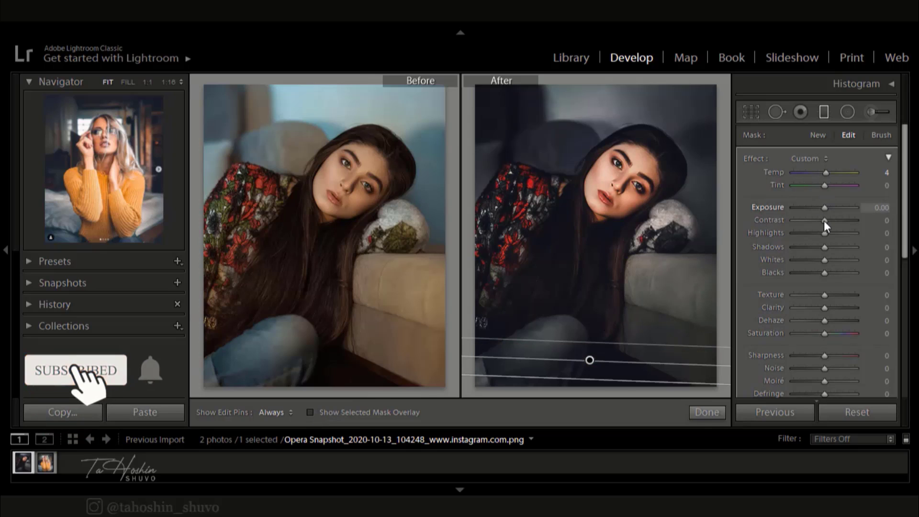
pyautogui.moveTo(823, 220); pyautogui.dragTo(832, 221)
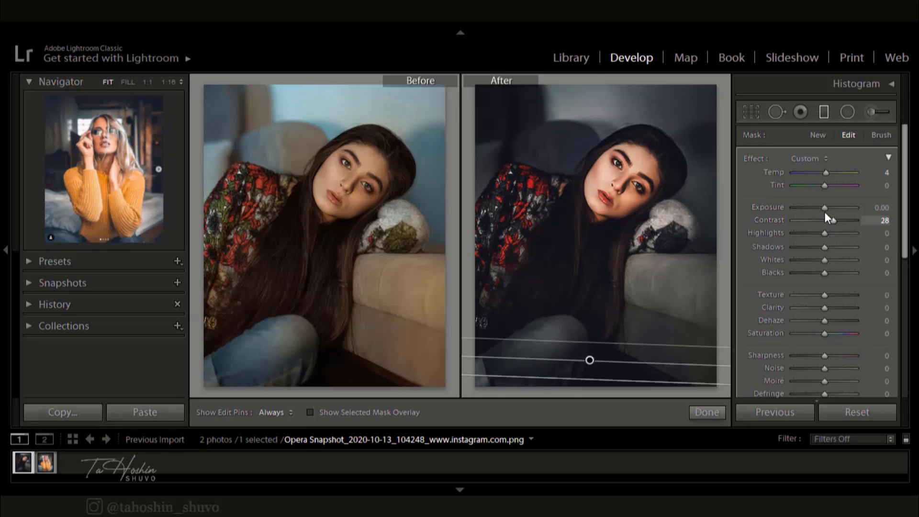
pyautogui.moveTo(825, 208); pyautogui.dragTo(823, 208)
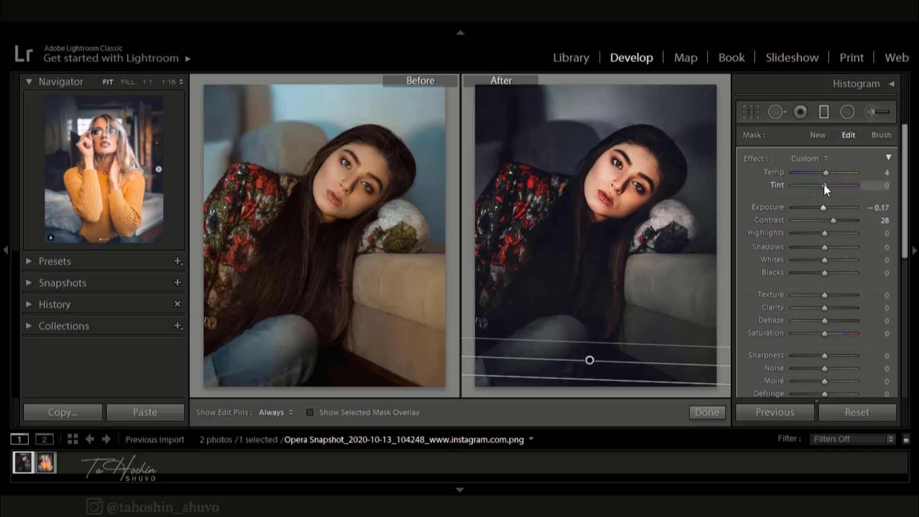
pyautogui.moveTo(823, 184); pyautogui.dragTo(802, 189)
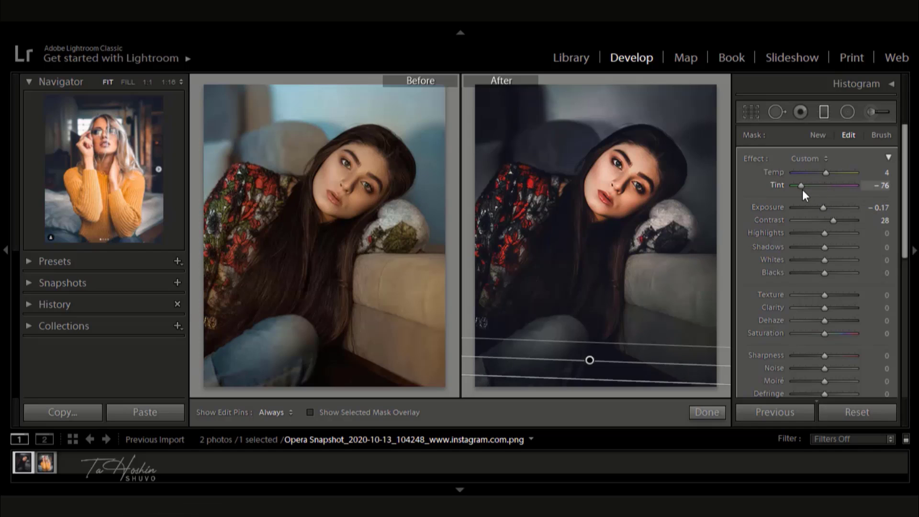
# Step: Close the graduated filter with Done to return to the side-by-side before/after view
pyautogui.click(705, 417)
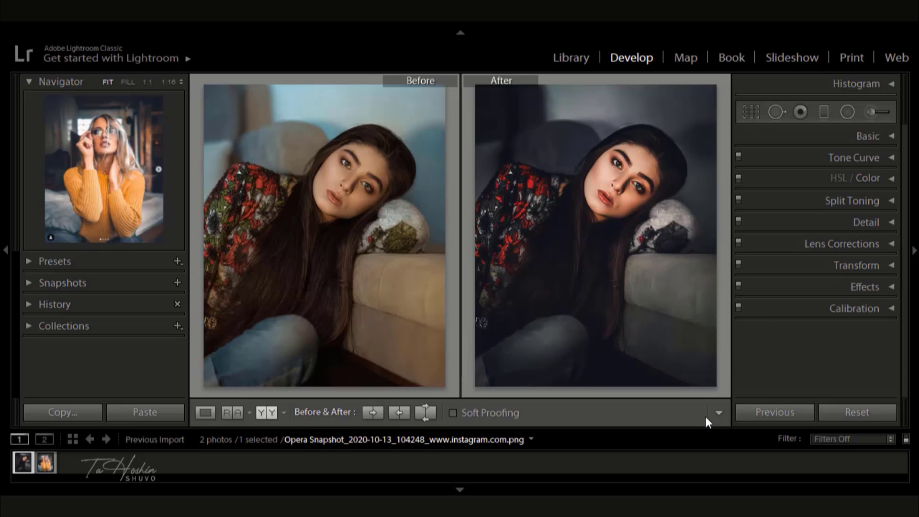